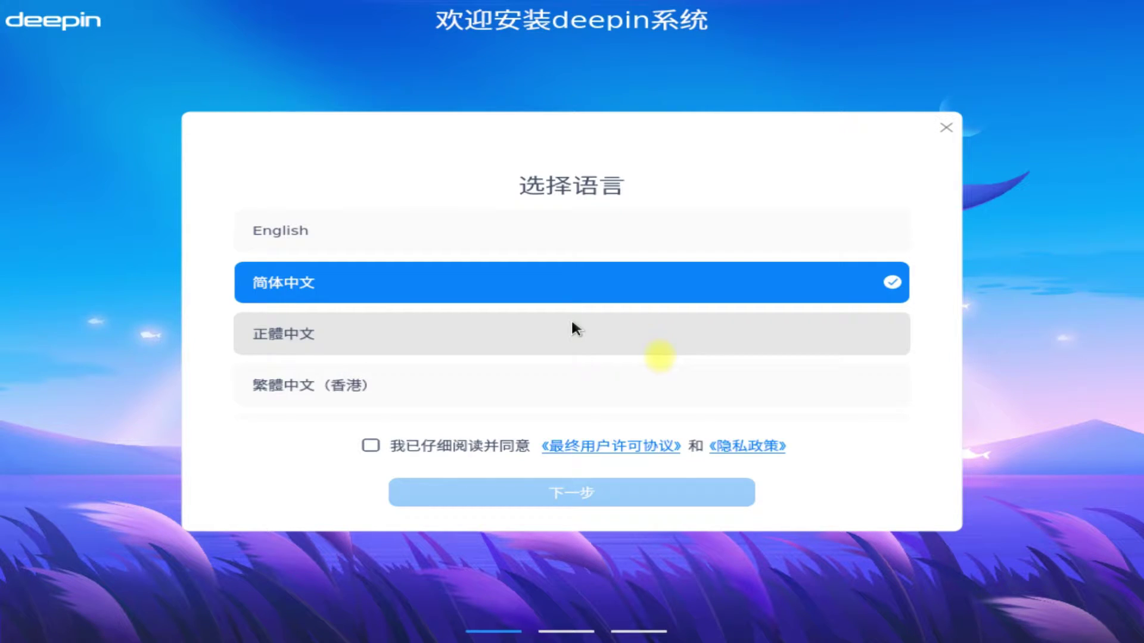
Switch the installer to English and accept the license agreement and privacy policy
{"action": "left_click", "coordinate": [517, 239]}
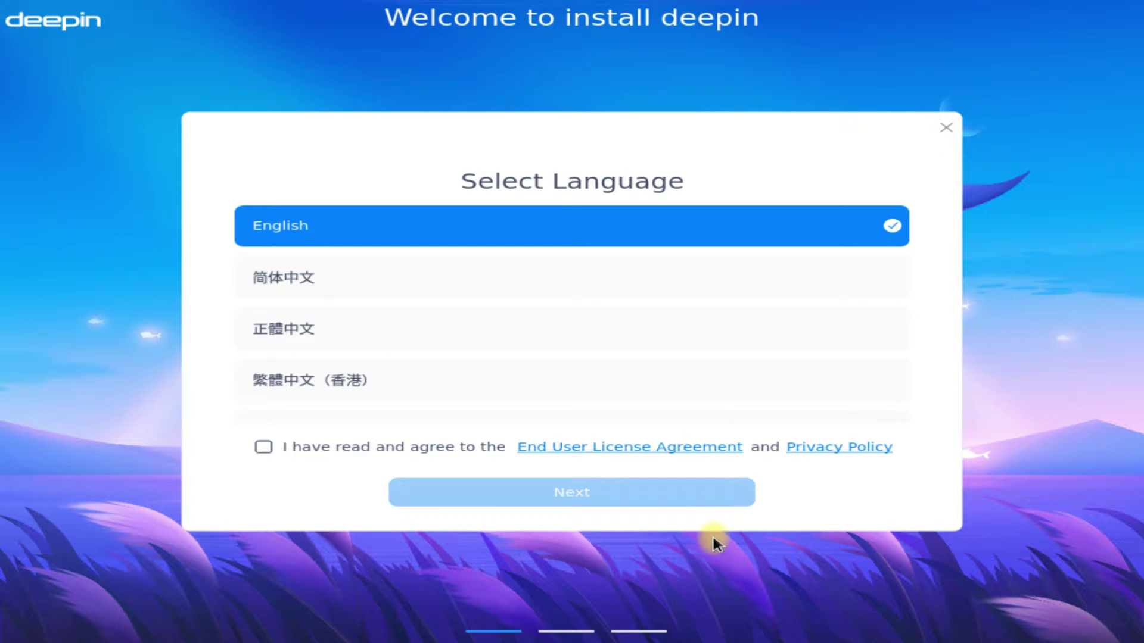
{"action": "left_click", "coordinate": [262, 447]}
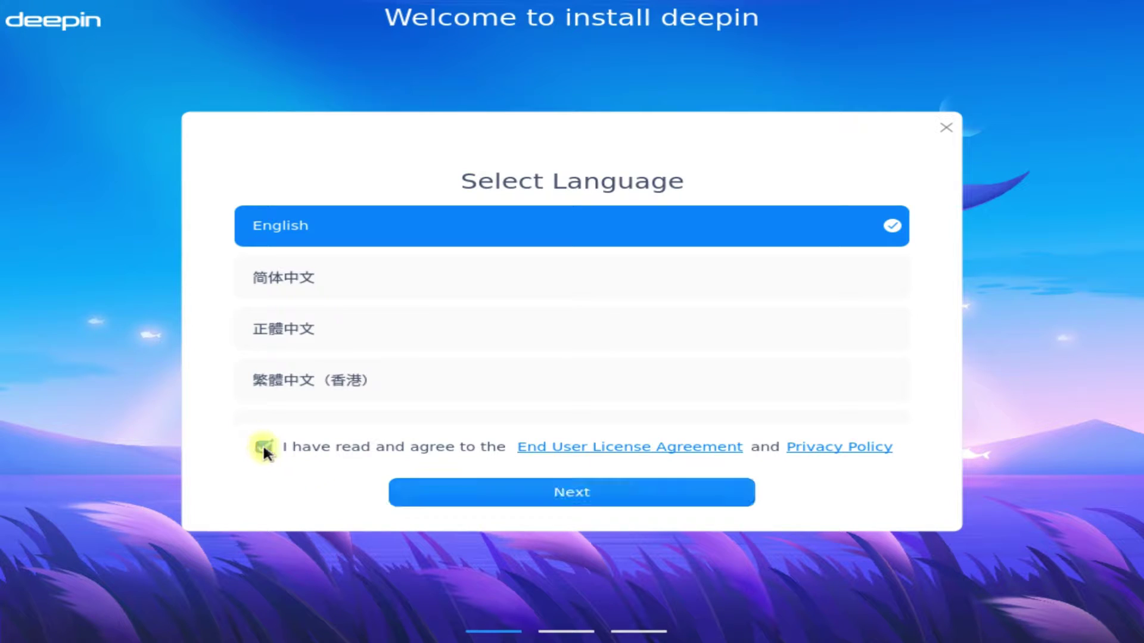
{"action": "left_click", "coordinate": [570, 495]}
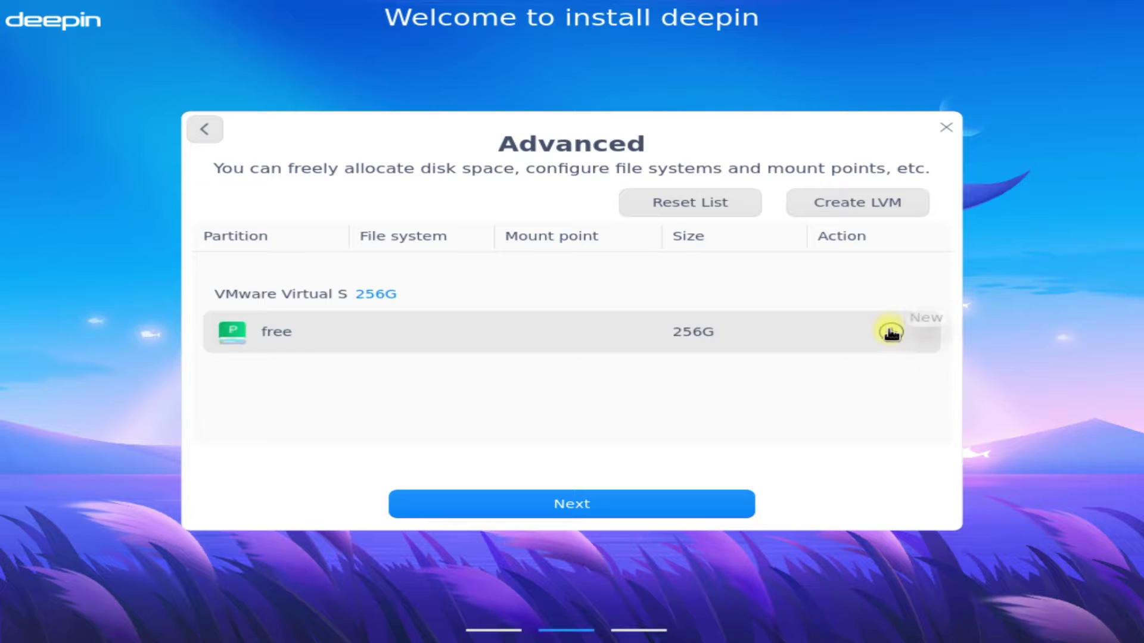
Agree to format the disk and create a 300M vfat partition mounted at /boot/efi
{"action": "left_click", "coordinate": [890, 332]}
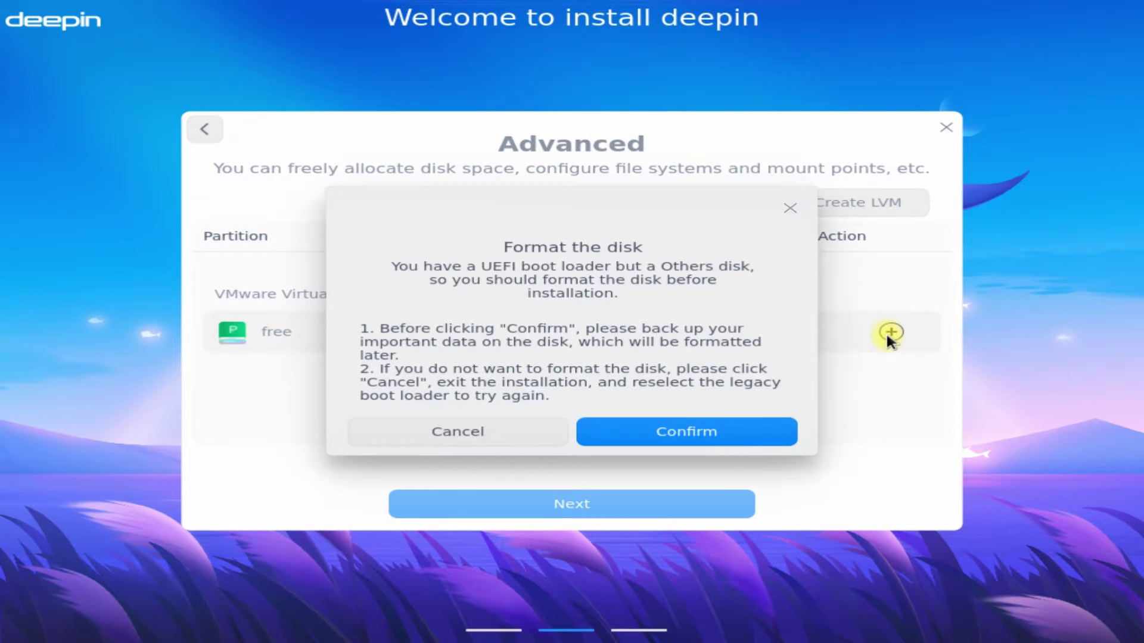
{"action": "left_click", "coordinate": [703, 427]}
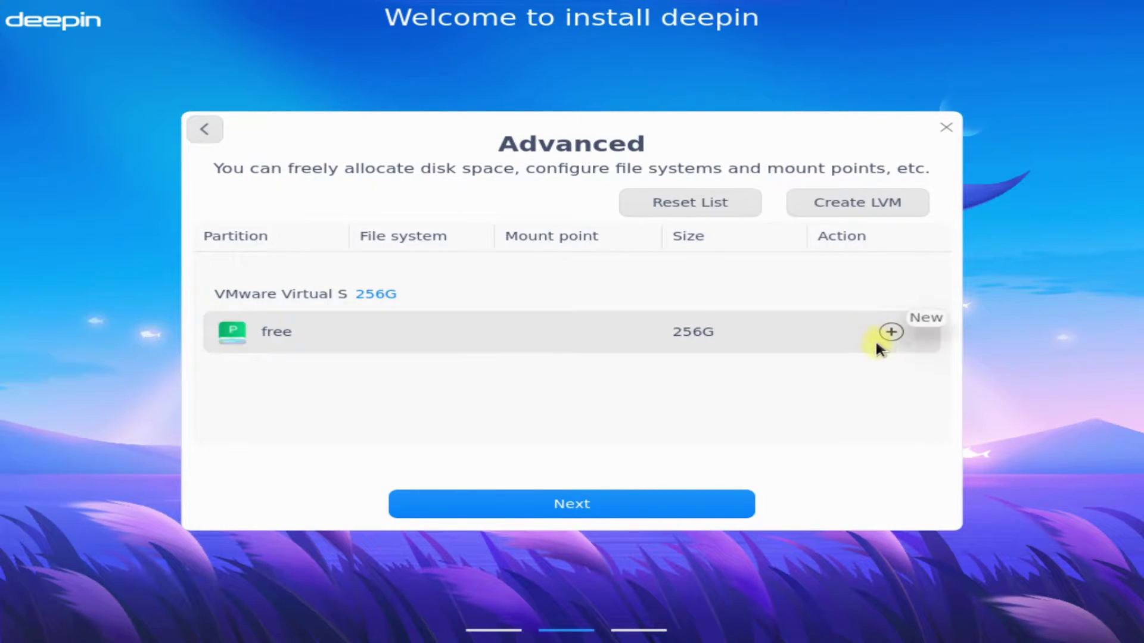
{"action": "left_click", "coordinate": [890, 332]}
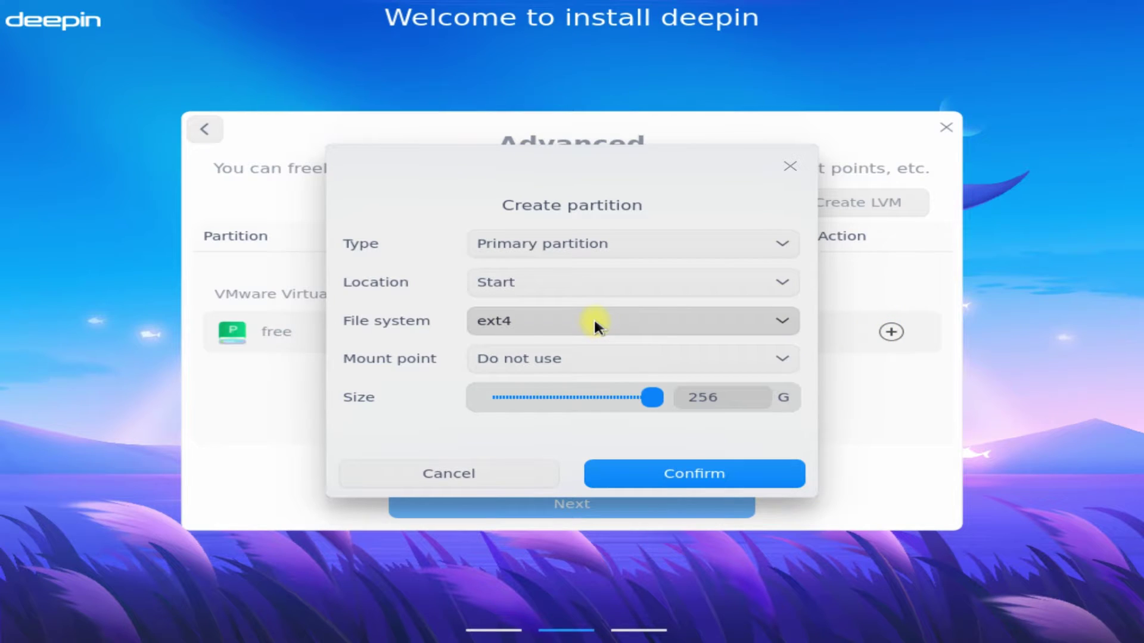
{"action": "left_click", "coordinate": [594, 321]}
{"action": "left_click", "coordinate": [529, 489]}
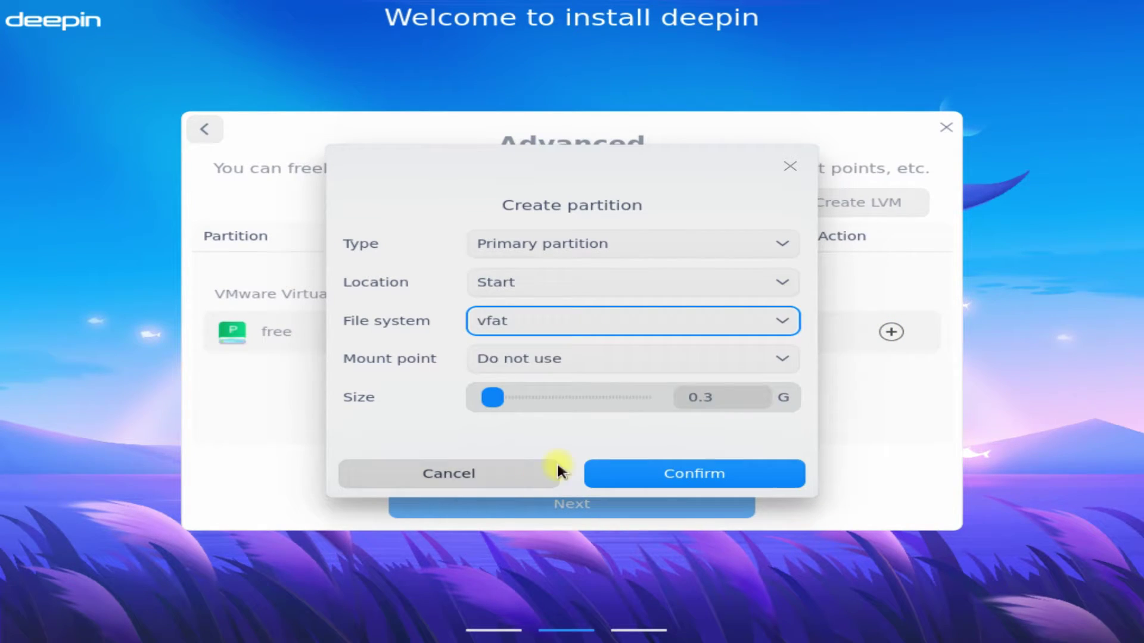
{"action": "left_click", "coordinate": [775, 357]}
{"action": "left_click", "coordinate": [558, 339]}
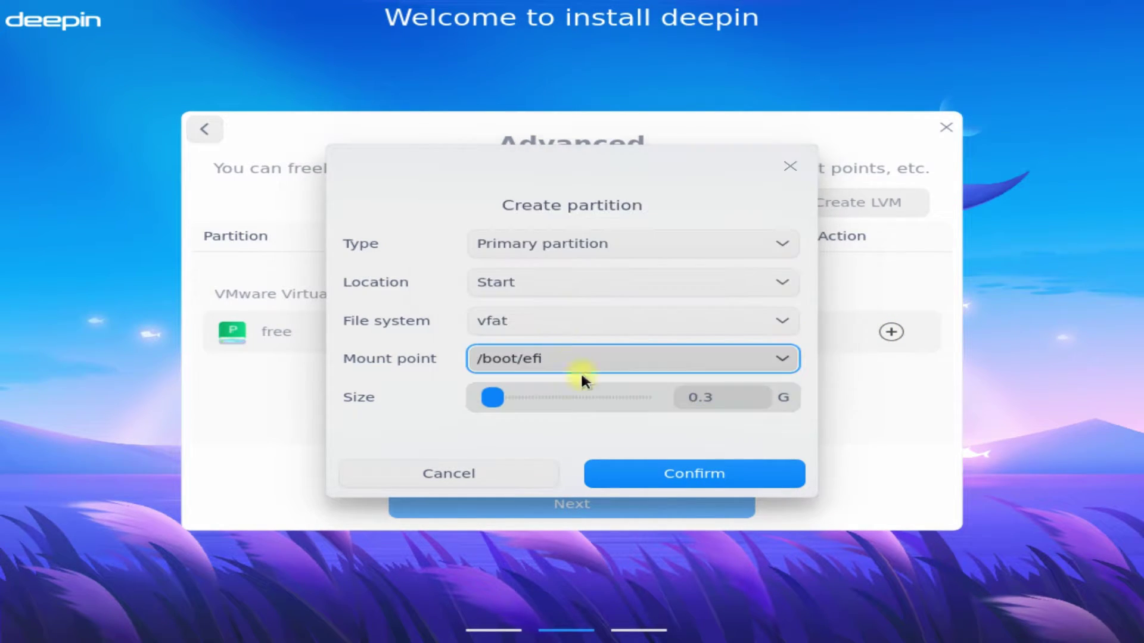
{"action": "left_click", "coordinate": [677, 474]}
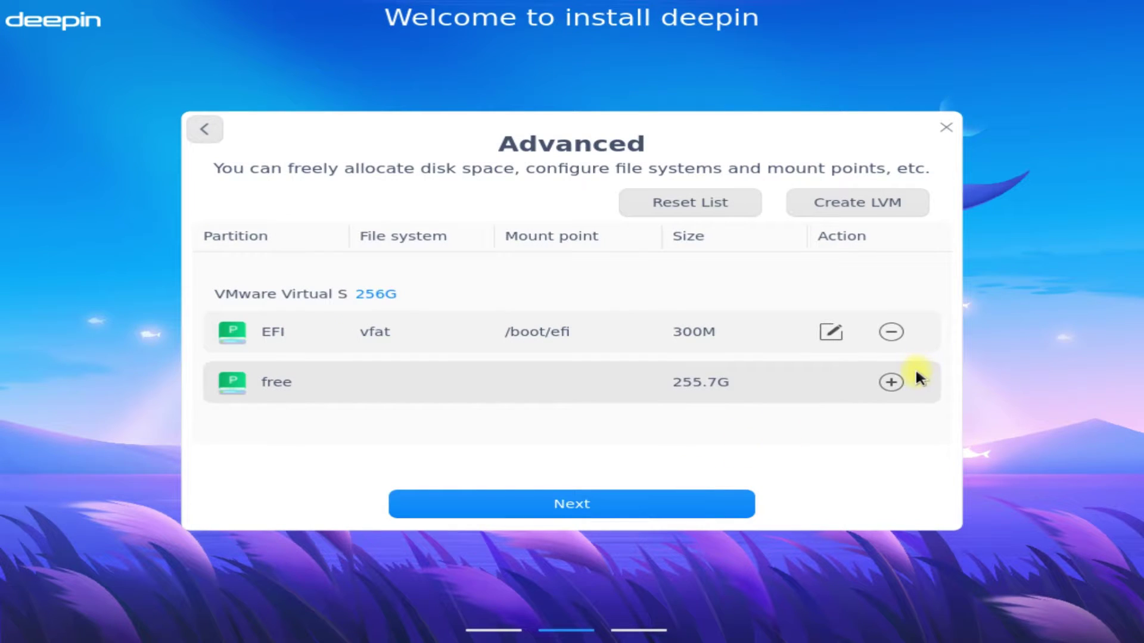
Add an 8G linux-swap partition with no mount point
{"action": "left_click", "coordinate": [891, 382]}
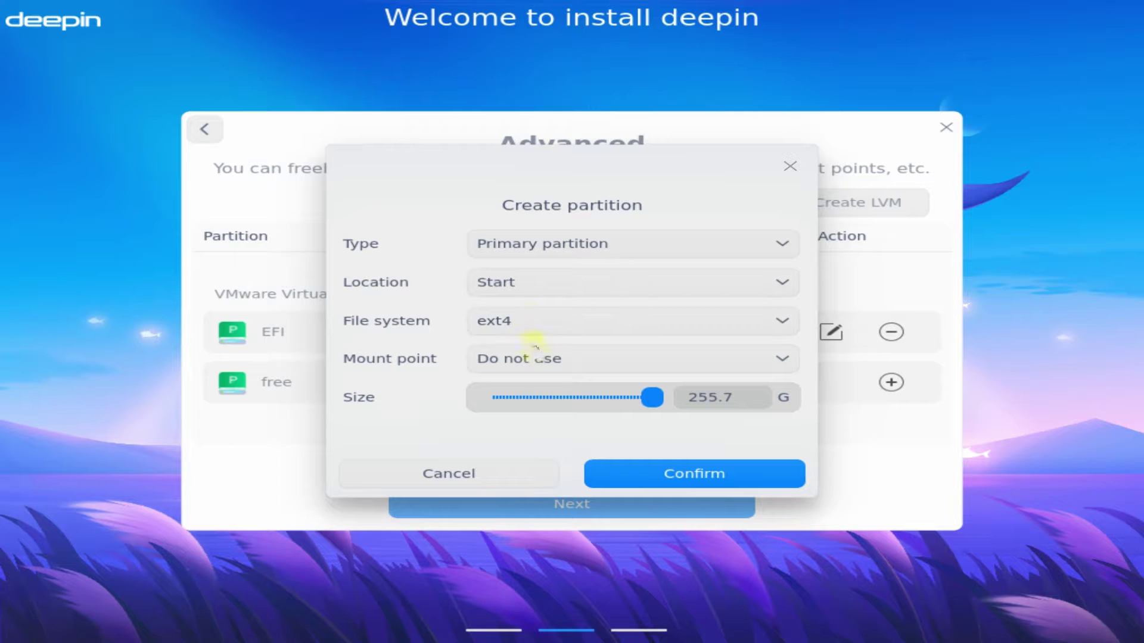
{"action": "left_click", "coordinate": [535, 325]}
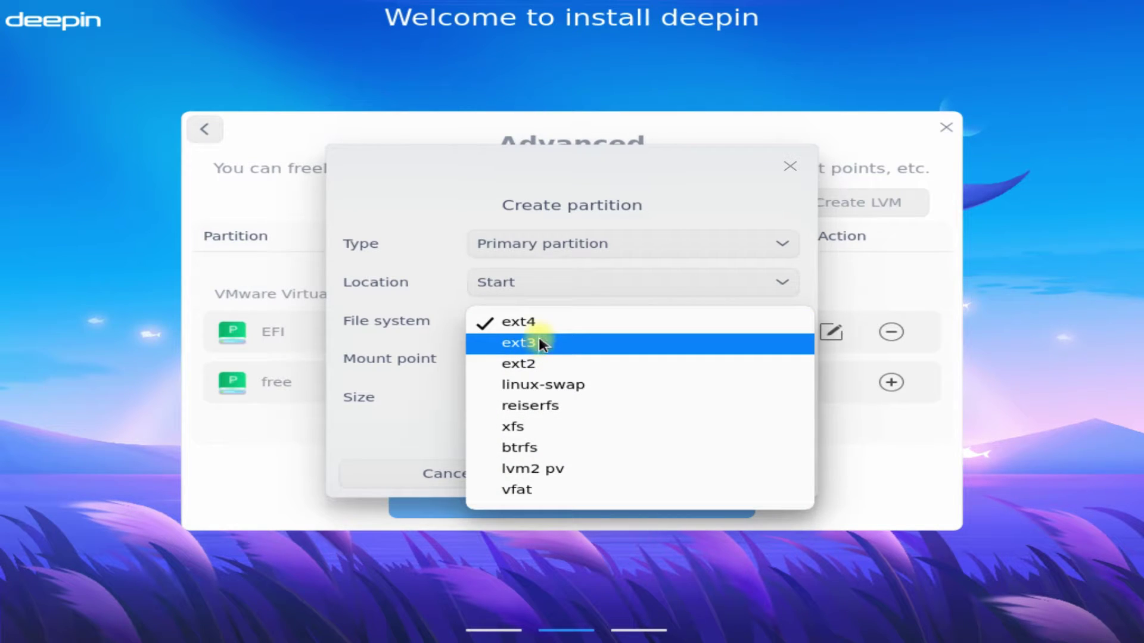
{"action": "left_click", "coordinate": [538, 325]}
{"action": "left_click_drag", "start_coordinate": [737, 397], "coordinate": [681, 391]}
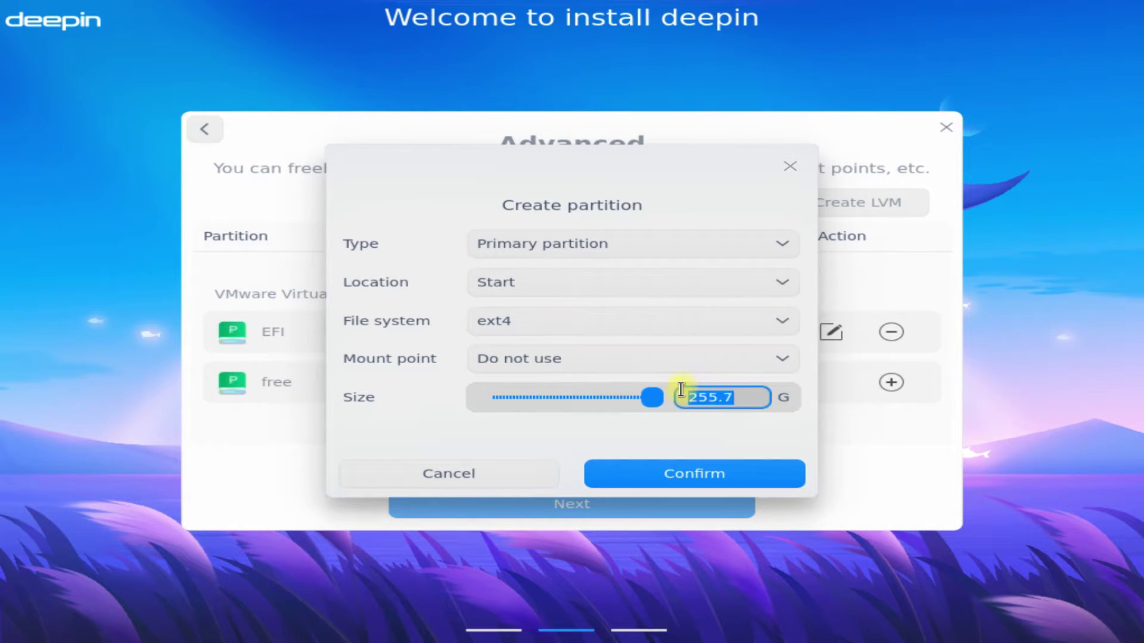
{"action": "type", "text": "8"}
{"action": "left_click", "coordinate": [634, 359]}
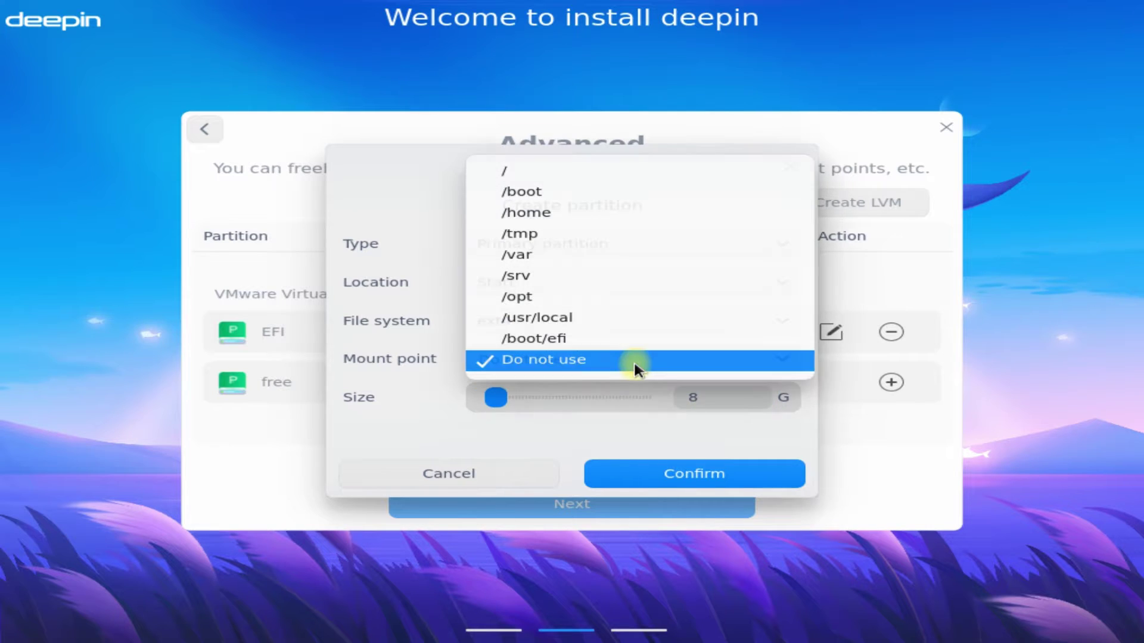
{"action": "left_click", "coordinate": [586, 364]}
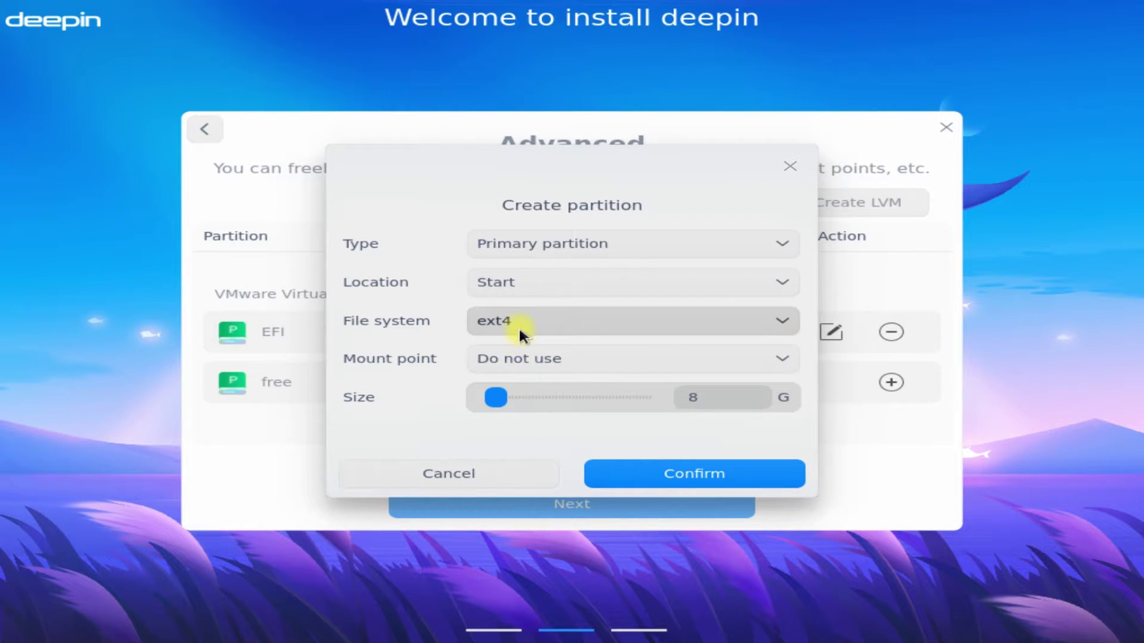
{"action": "left_click", "coordinate": [519, 324]}
{"action": "left_click", "coordinate": [542, 385]}
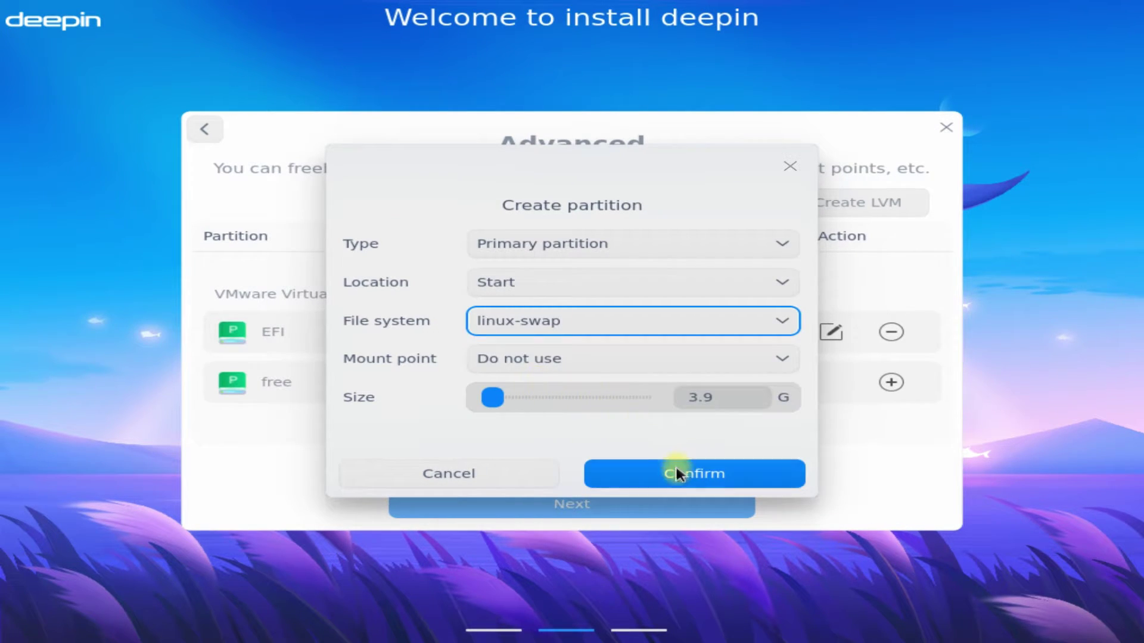
{"action": "left_click", "coordinate": [720, 397]}
{"action": "left_click_drag", "start_coordinate": [720, 397], "coordinate": [684, 397]}
{"action": "key", "text": "BackSpace"}
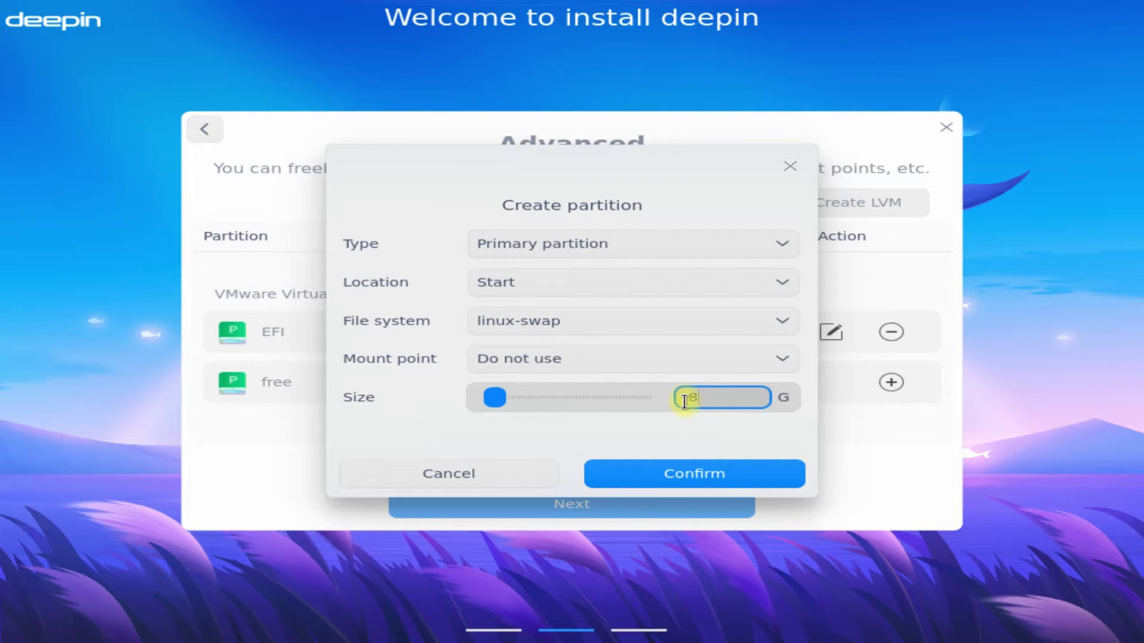
{"action": "type", "text": "8"}
{"action": "left_click", "coordinate": [682, 471]}
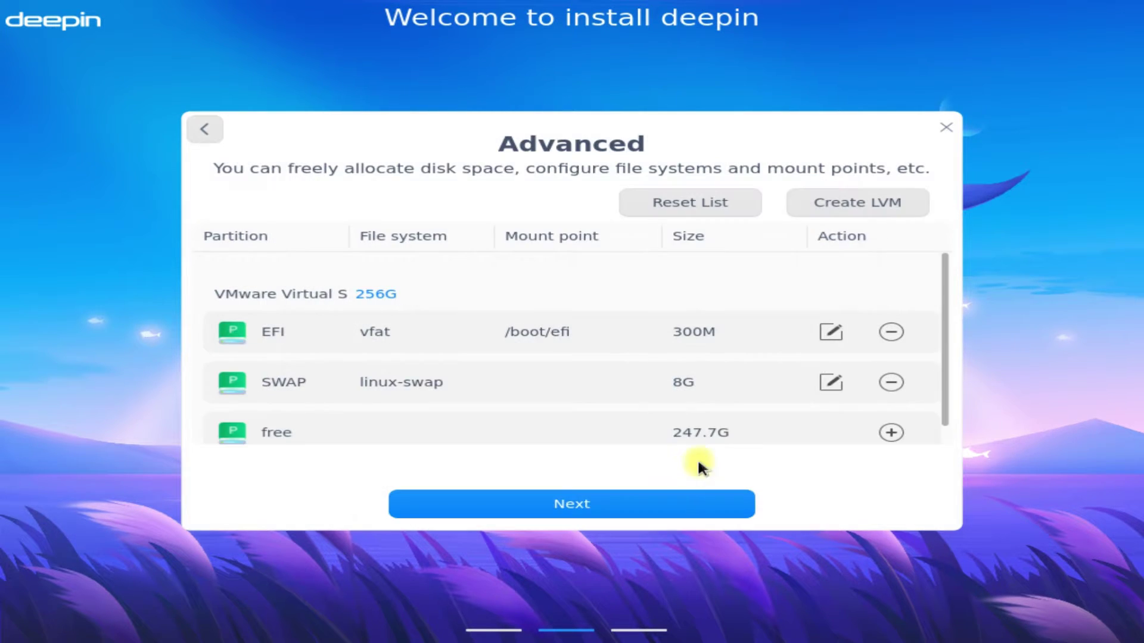
Create an ext4 root partition mounted at / from the remaining 247.7G
{"action": "left_click", "coordinate": [891, 432]}
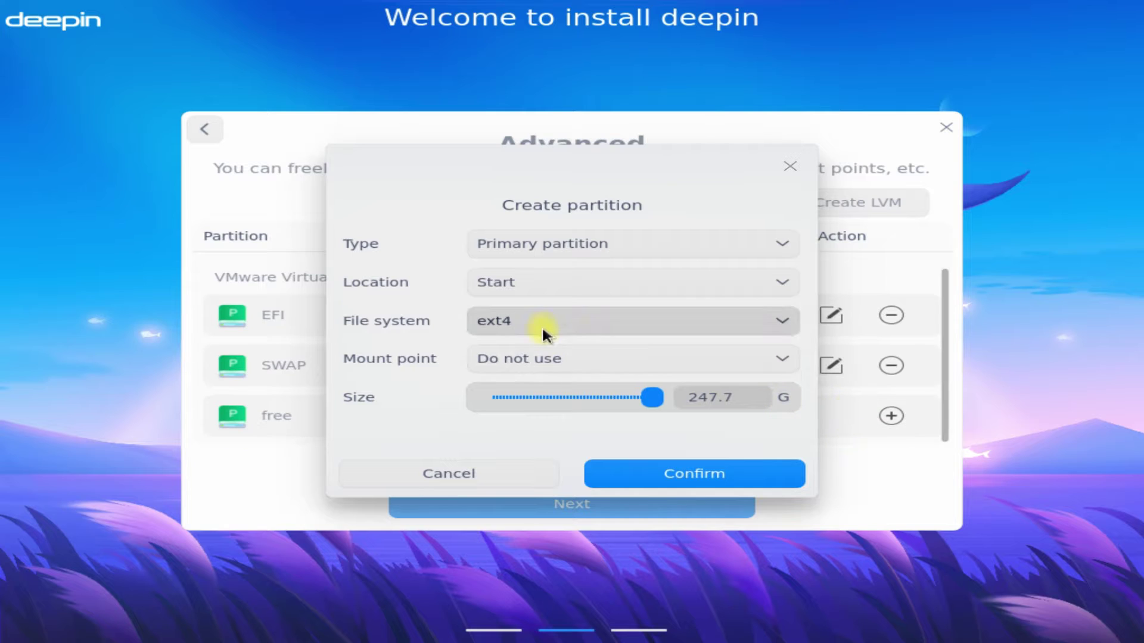
{"action": "left_click", "coordinate": [543, 358]}
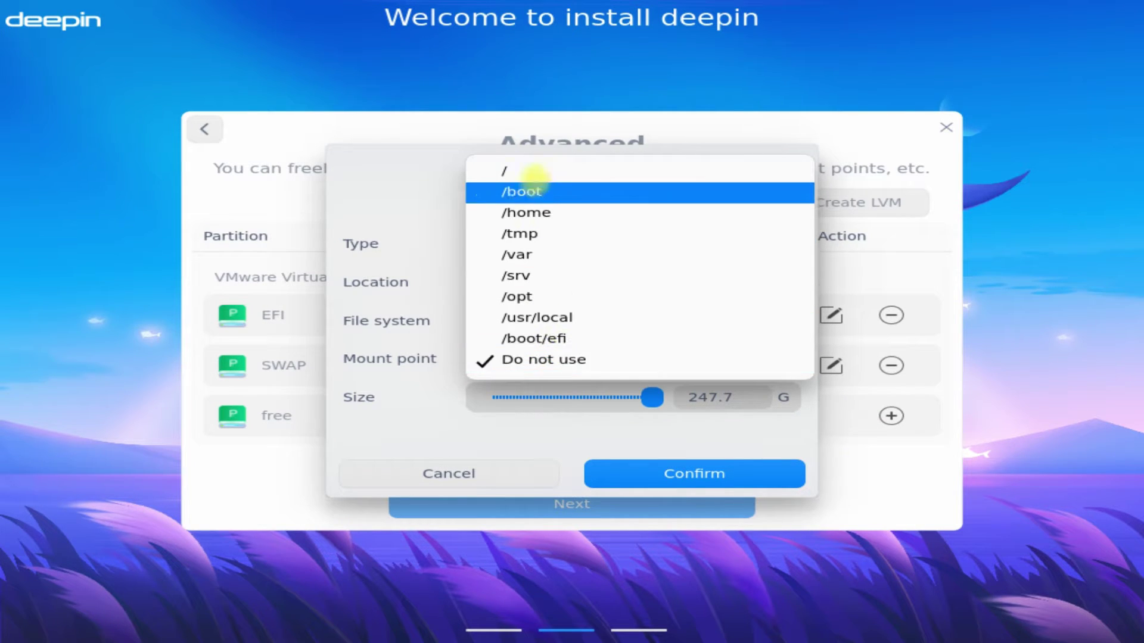
{"action": "left_click", "coordinate": [538, 167]}
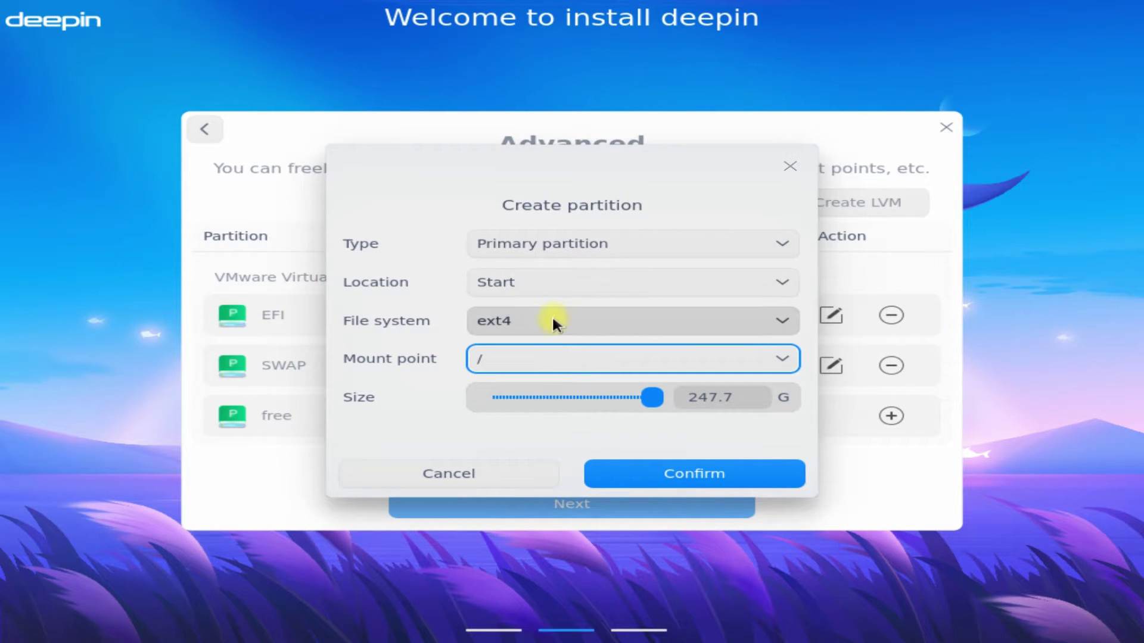
{"action": "left_click", "coordinate": [547, 324]}
{"action": "left_click", "coordinate": [546, 324]}
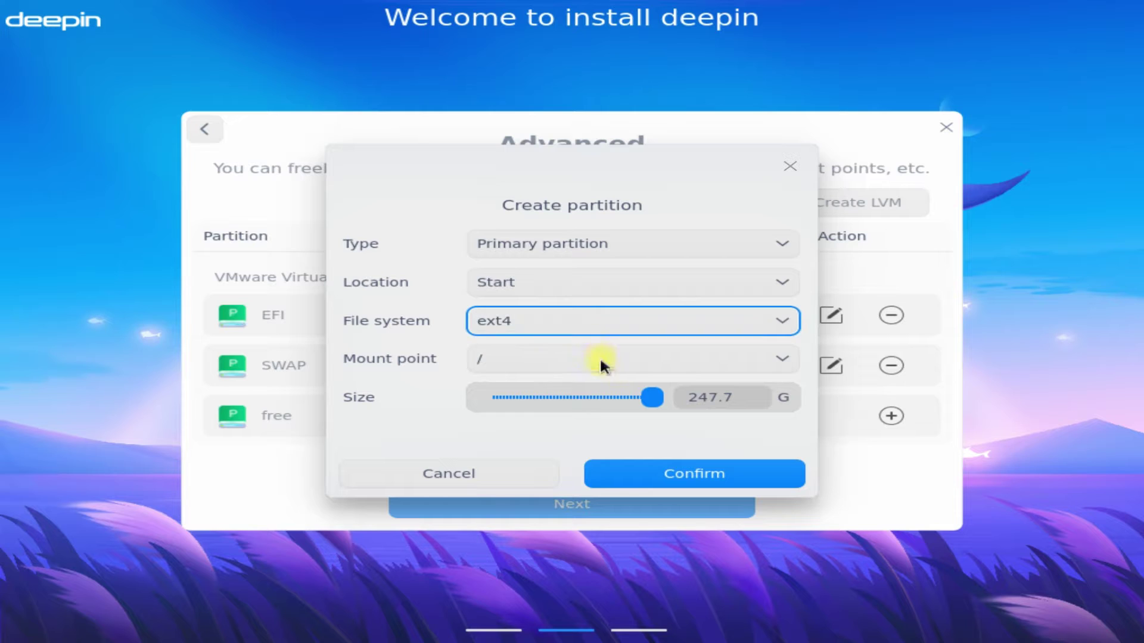
{"action": "left_click", "coordinate": [657, 477]}
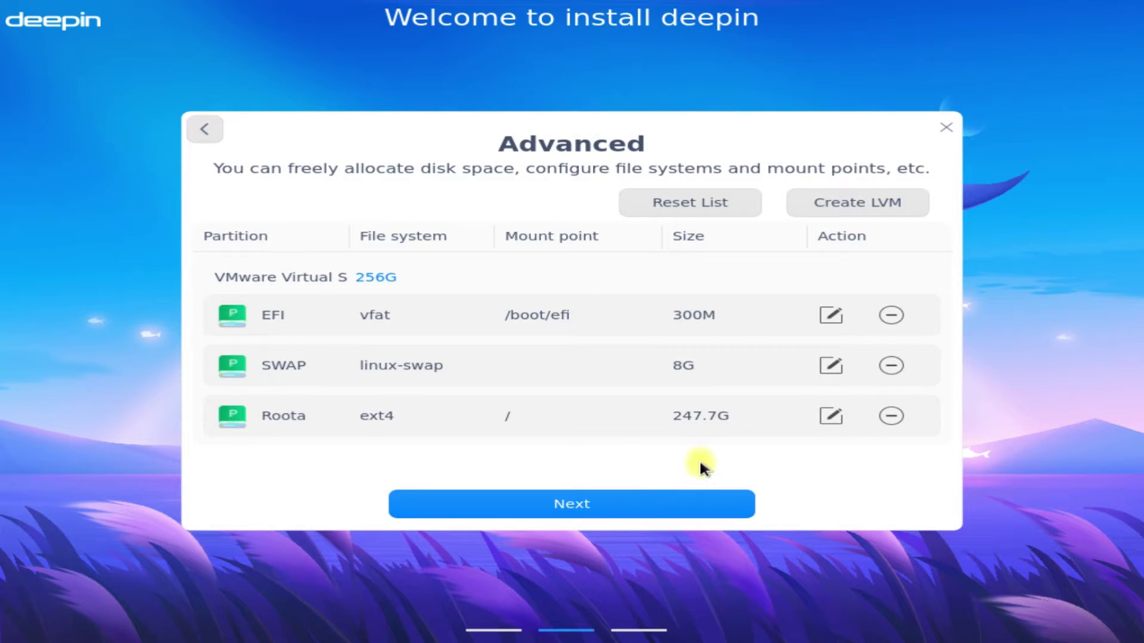
Review the Ready to Install summary for /dev/sda and start the installation
{"action": "left_click", "coordinate": [628, 502]}
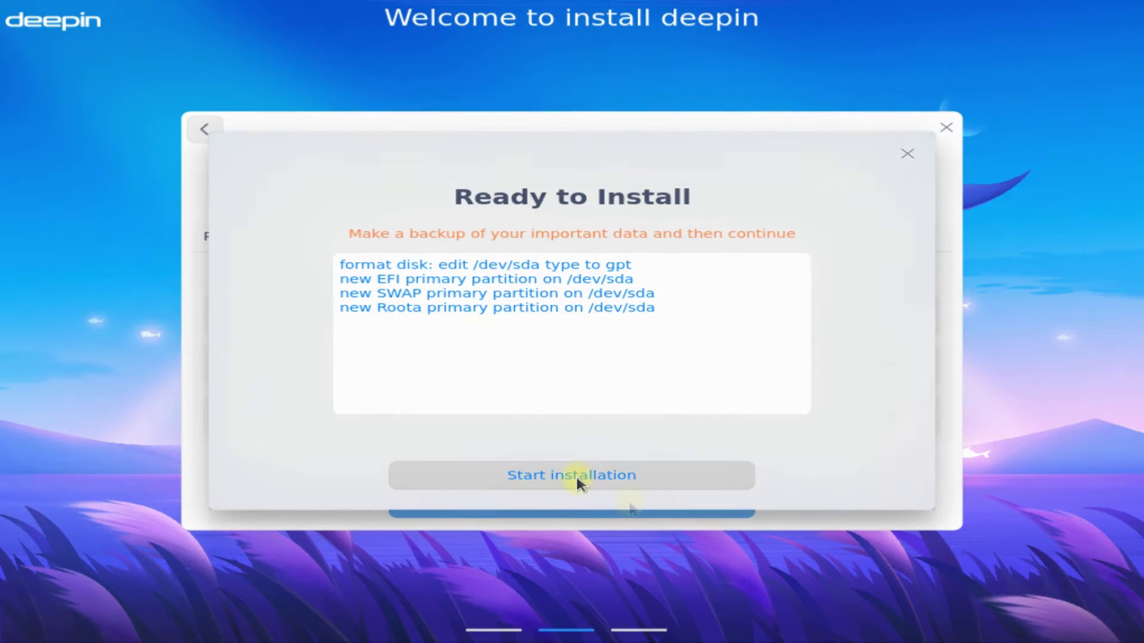
{"action": "left_click", "coordinate": [576, 473]}
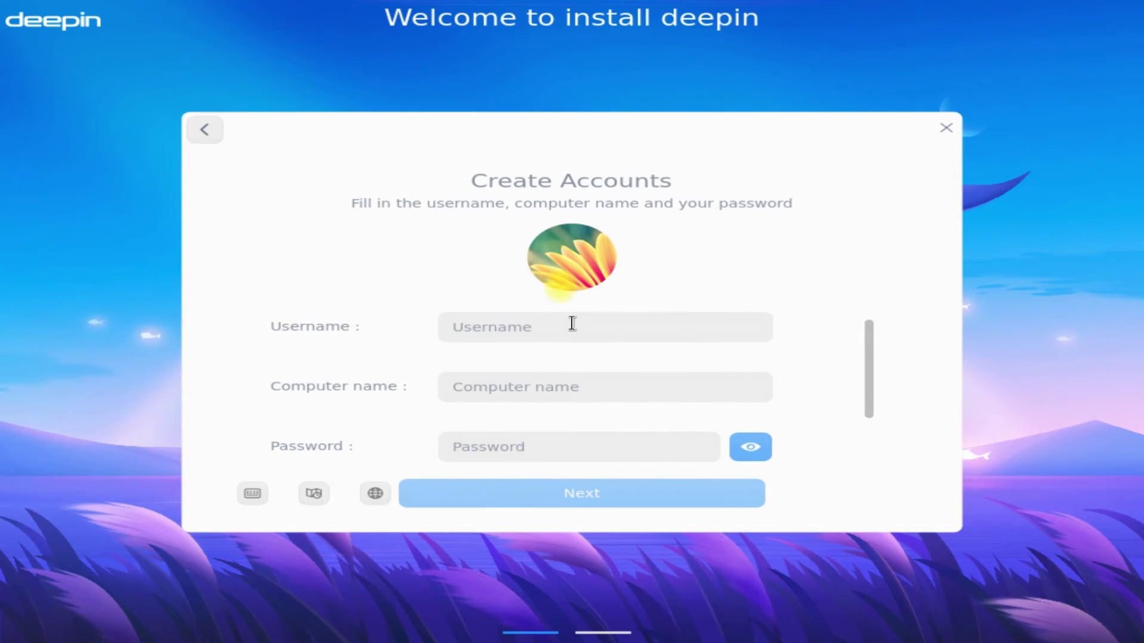
Set the account avatar to the balloons picture
{"action": "left_click", "coordinate": [557, 285]}
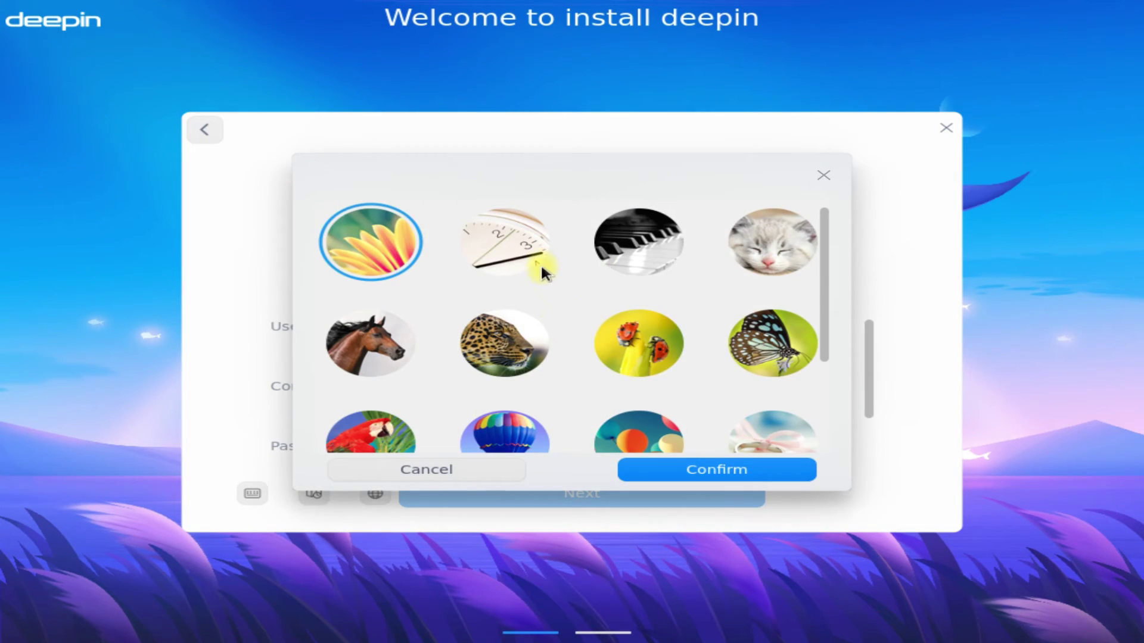
{"action": "scroll", "coordinate": [624, 308], "scroll_direction": "down", "scroll_amount": 2}
{"action": "left_click", "coordinate": [626, 306]}
{"action": "left_click", "coordinate": [697, 468]}
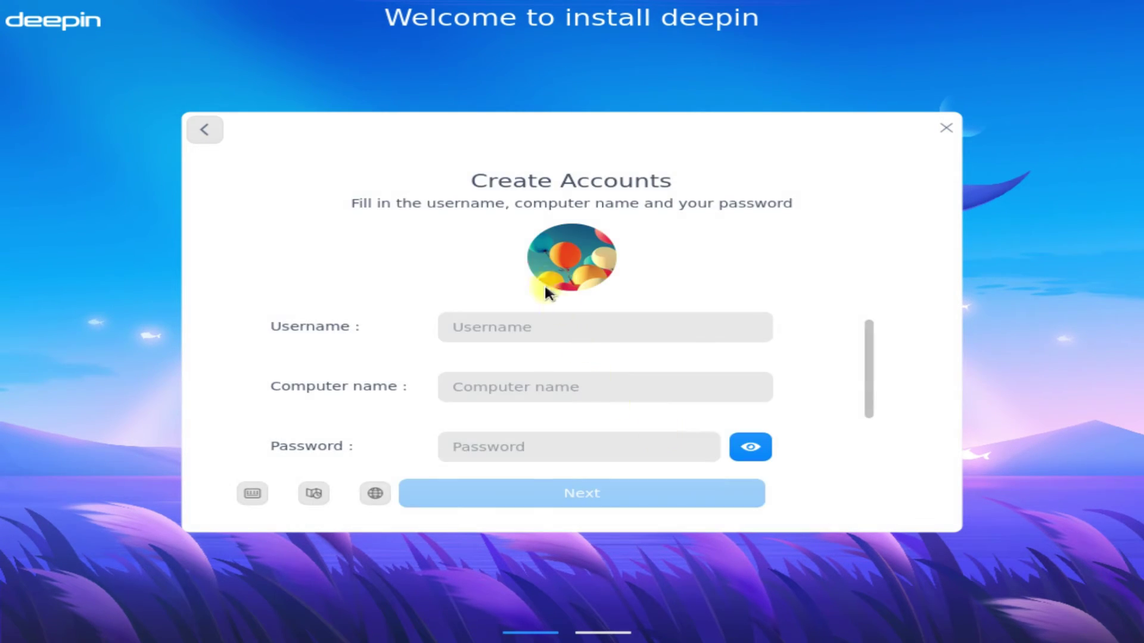
Enter a username, computer name Deepin-PC and the account password twice, then continue
{"action": "left_click", "coordinate": [533, 316]}
{"action": "type", "text": "te"}
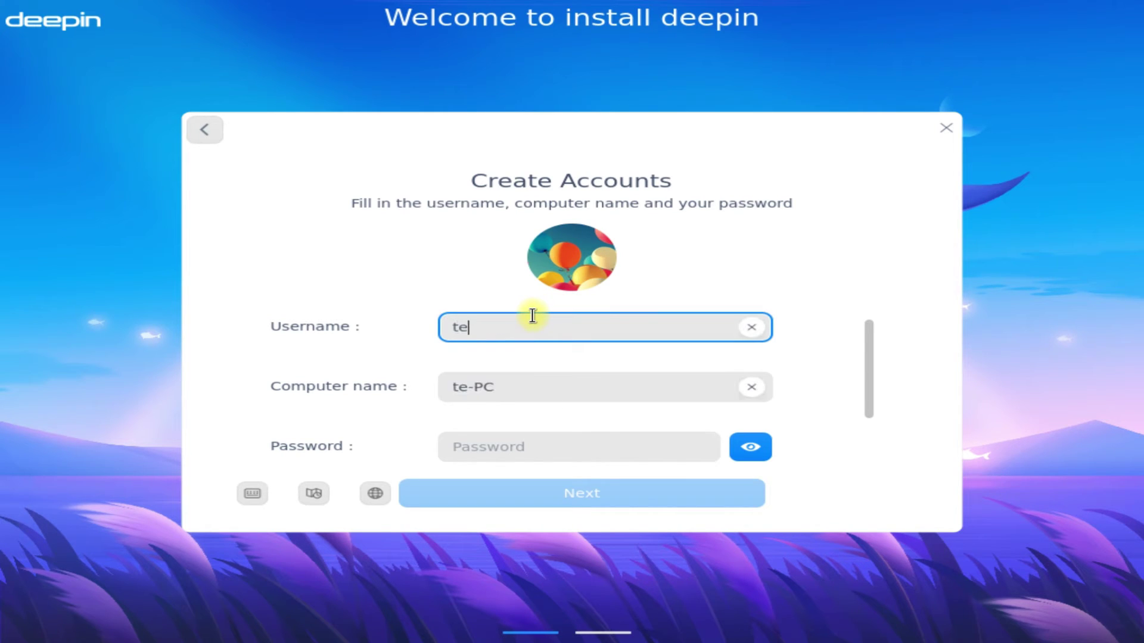
{"action": "key", "text": "BackSpace"}
{"action": "type", "text": "echsoli"}
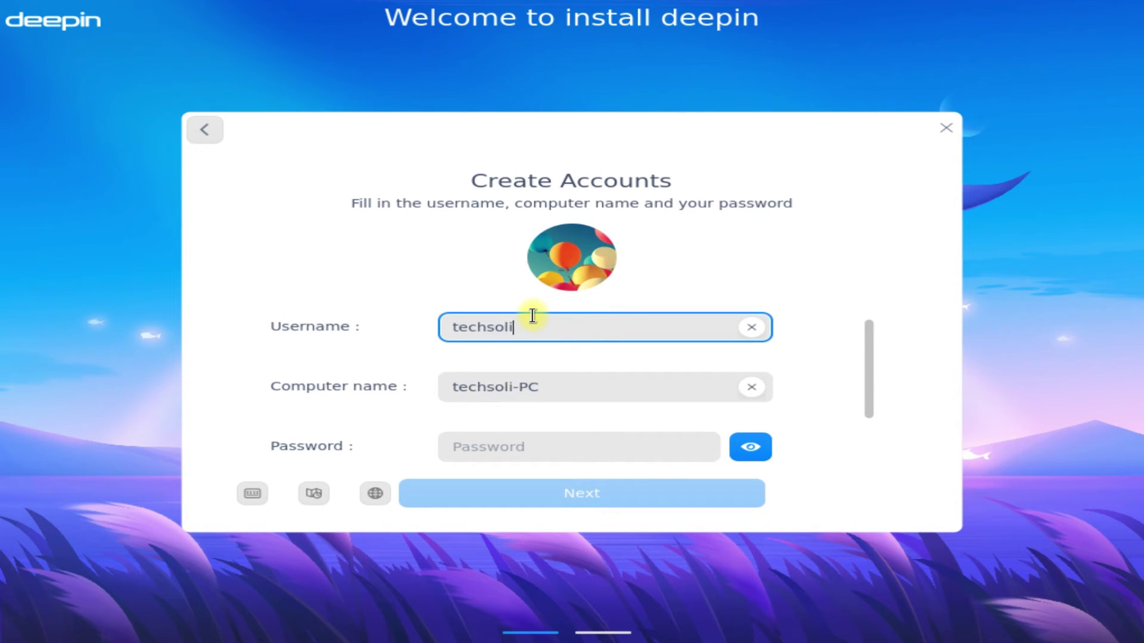
{"action": "key", "text": "BackSpace"}
{"action": "type", "text": "utionz"}
{"action": "key", "text": "Tab"}
{"action": "type", "text": "Deep"}
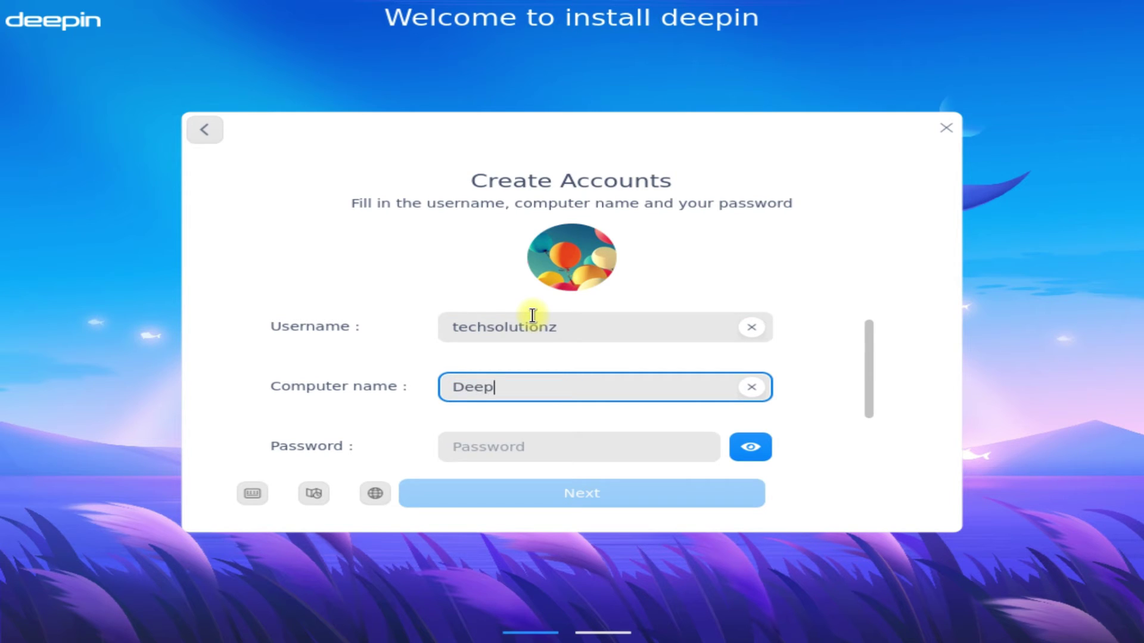
{"action": "type", "text": "in-PC"}
{"action": "key", "text": "Tab"}
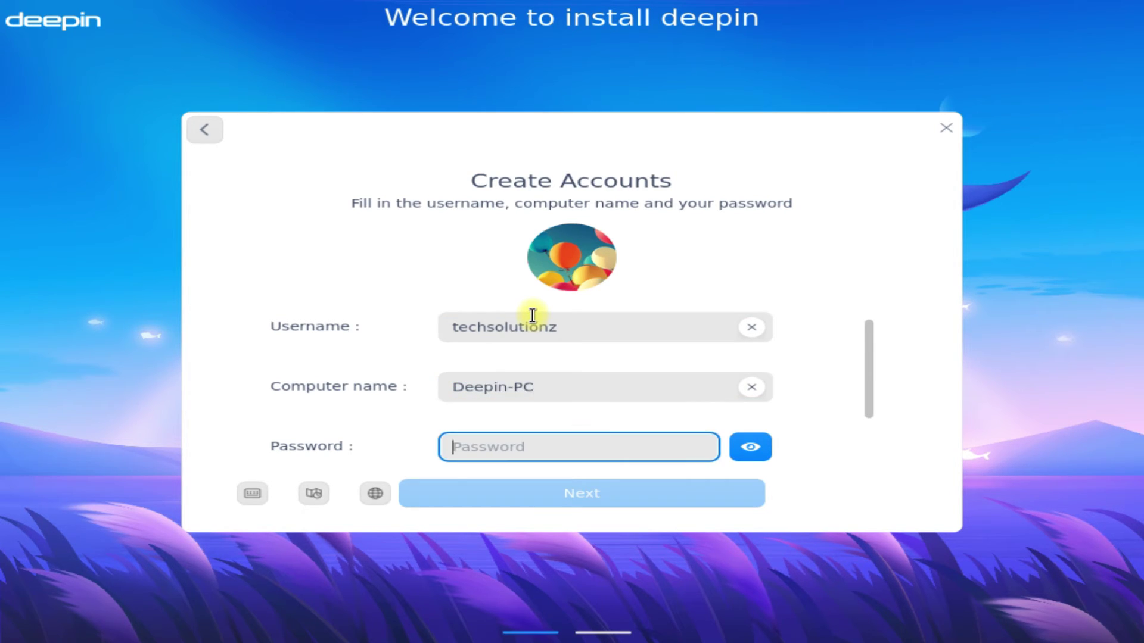
{"action": "type", "text": "123456"}
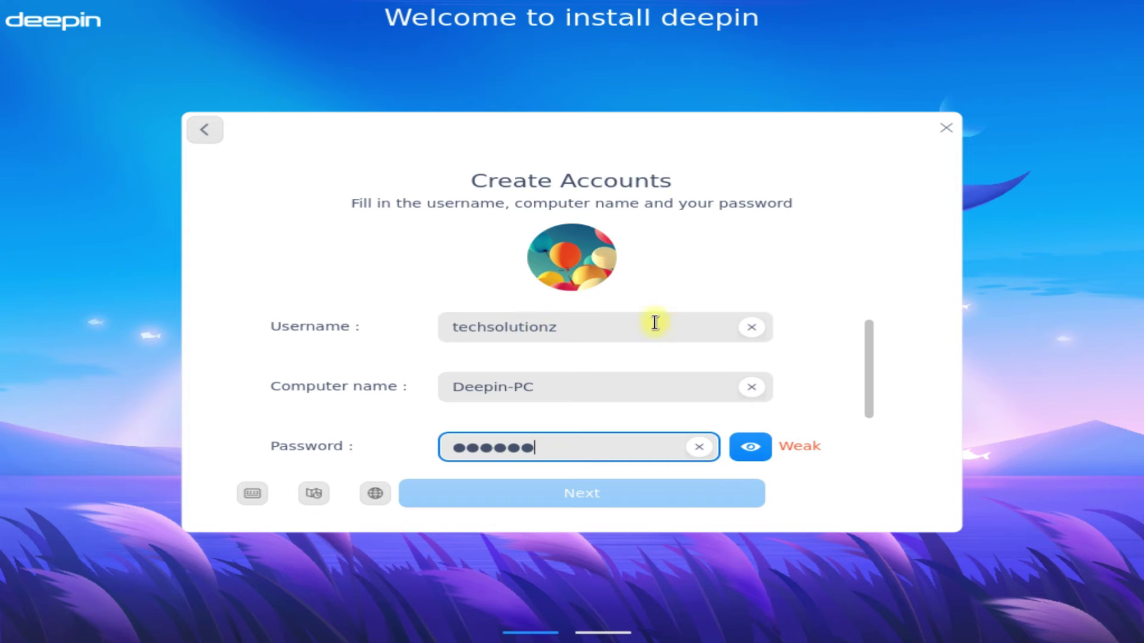
{"action": "left_click_drag", "start_coordinate": [865, 401], "coordinate": [871, 442]}
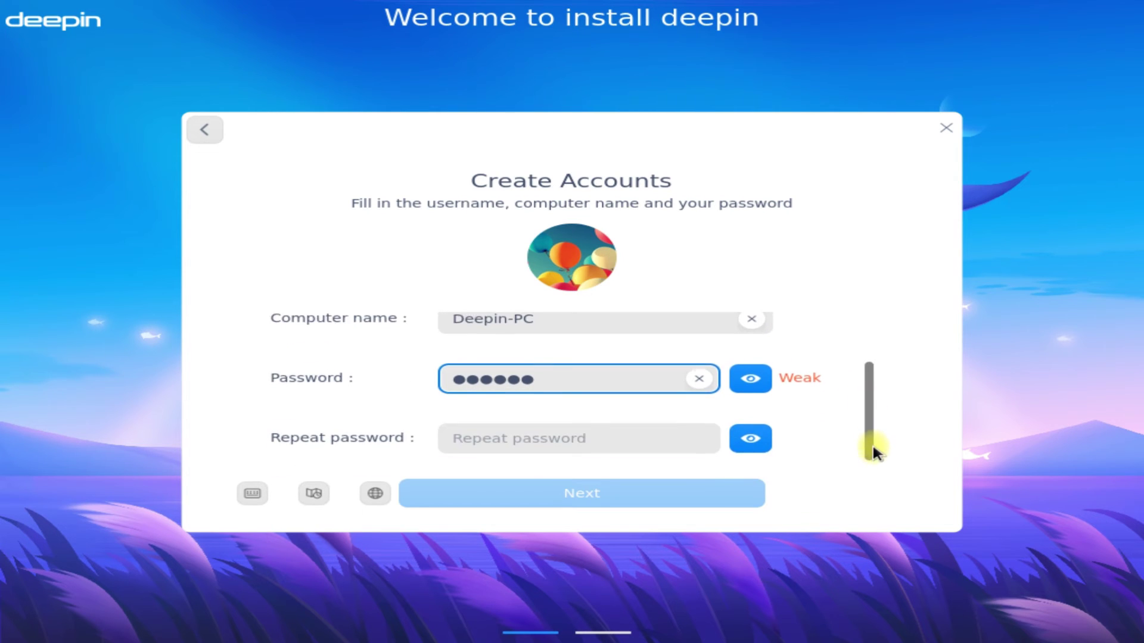
{"action": "left_click", "coordinate": [685, 435]}
{"action": "type", "text": "123456"}
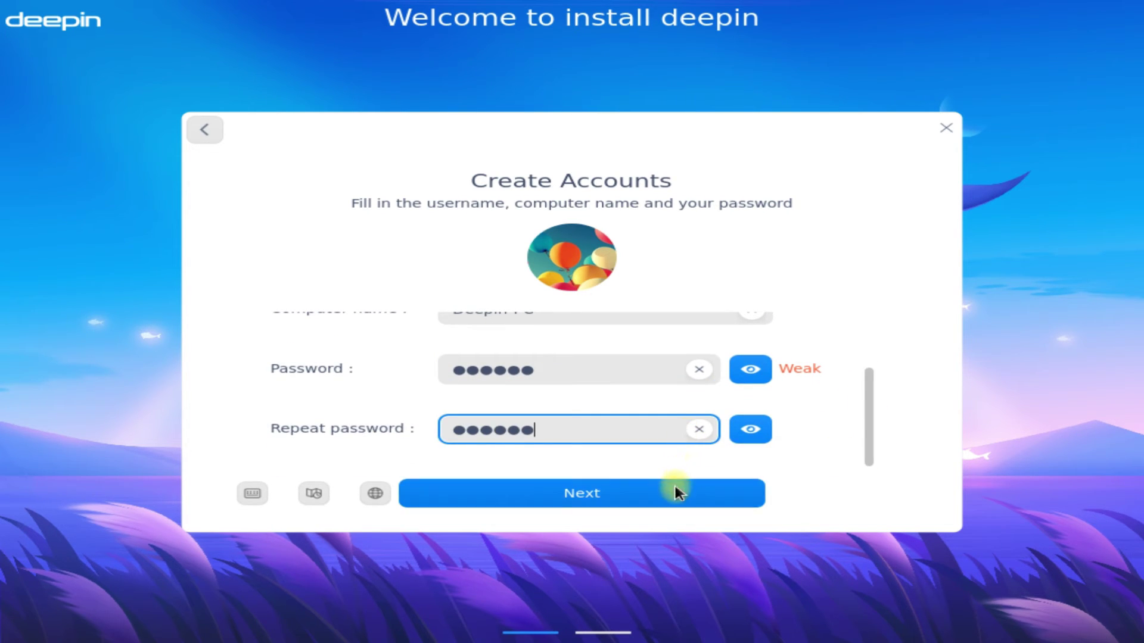
{"action": "left_click", "coordinate": [677, 485]}
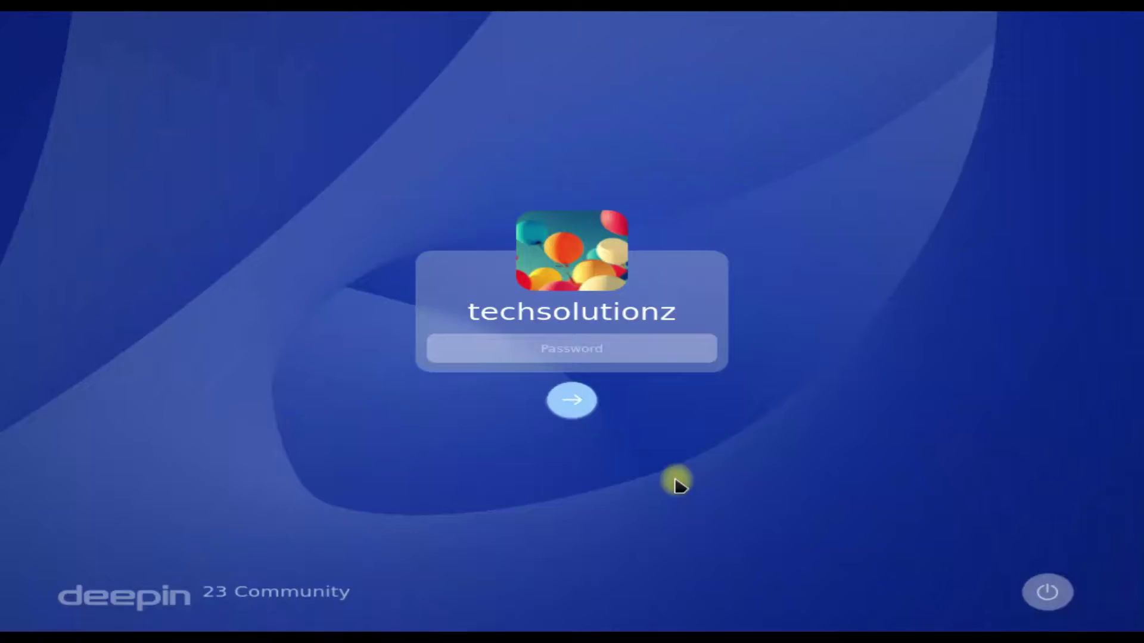
Log in to the new account with its password
{"action": "left_click", "coordinate": [533, 352]}
{"action": "type", "text": "******"}
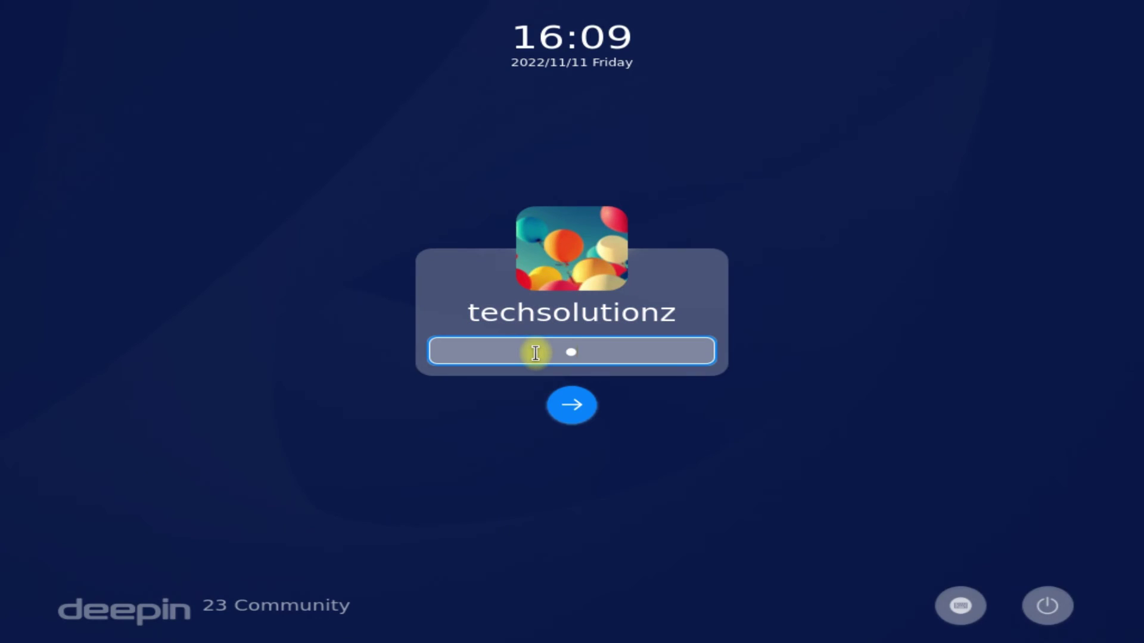
{"action": "key", "text": "Return"}
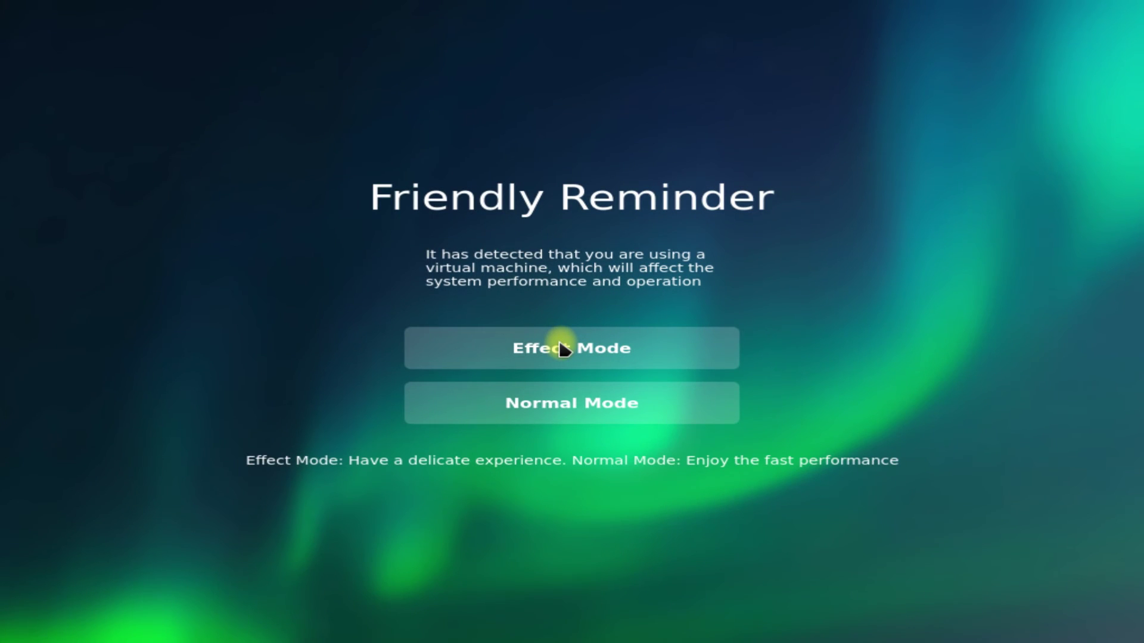
Choose Normal Mode and keep Fashion Mode and default theme settings in the welcome setup
{"action": "left_click", "coordinate": [560, 399]}
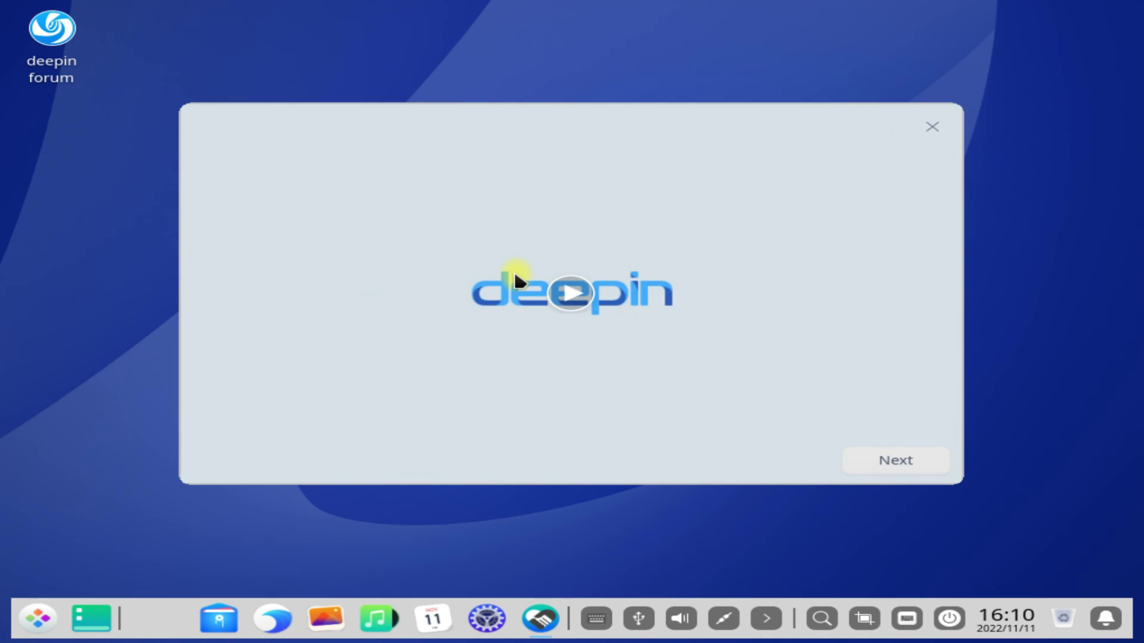
{"action": "left_click", "coordinate": [871, 458]}
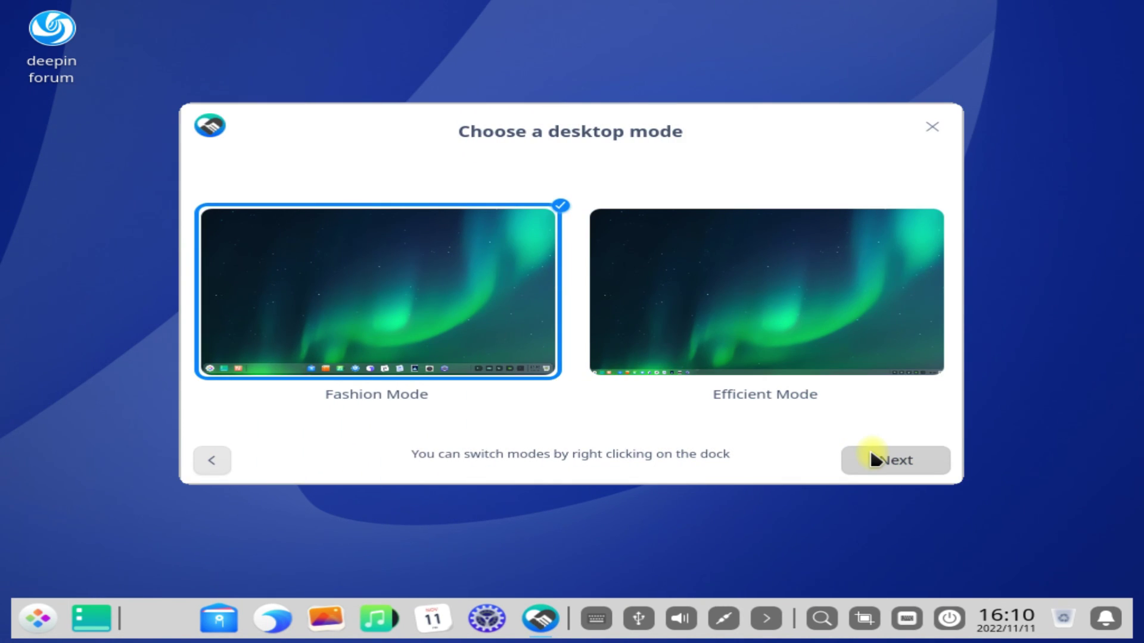
{"action": "left_click", "coordinate": [870, 458]}
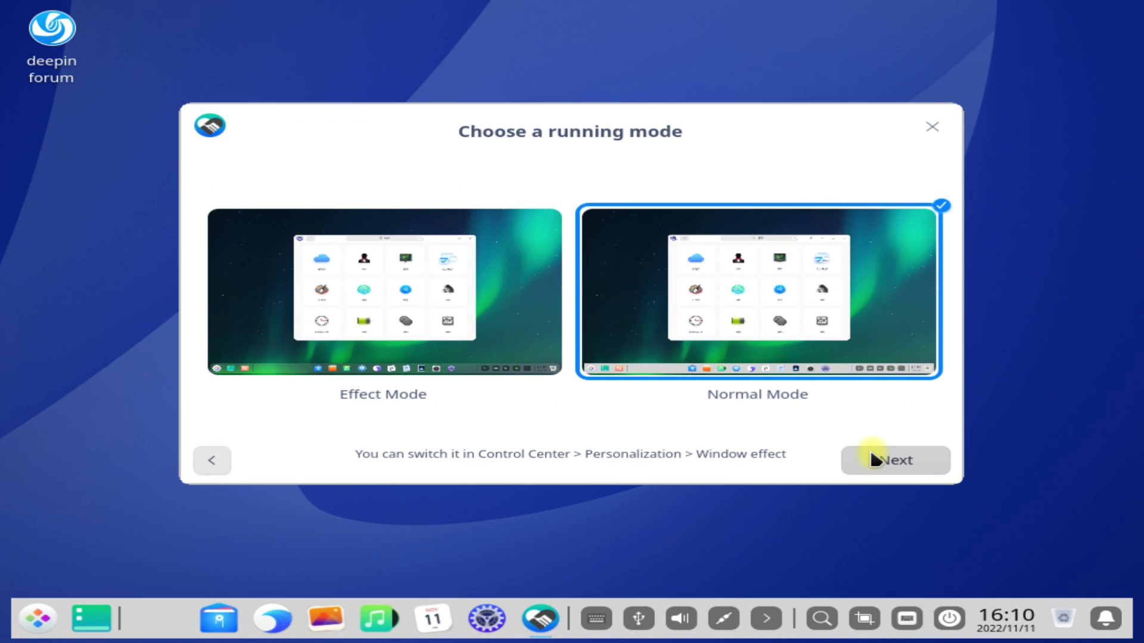
{"action": "left_click", "coordinate": [871, 458]}
{"action": "left_click", "coordinate": [871, 459]}
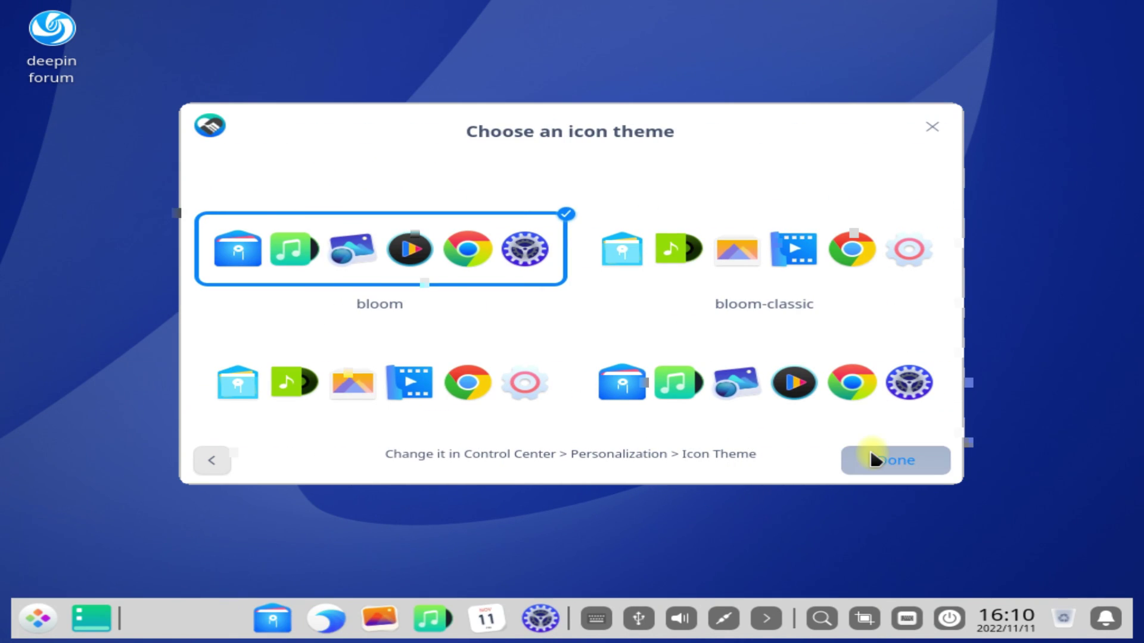
{"action": "left_click", "coordinate": [34, 619]}
{"action": "left_click", "coordinate": [36, 620]}
{"action": "left_click", "coordinate": [36, 621]}
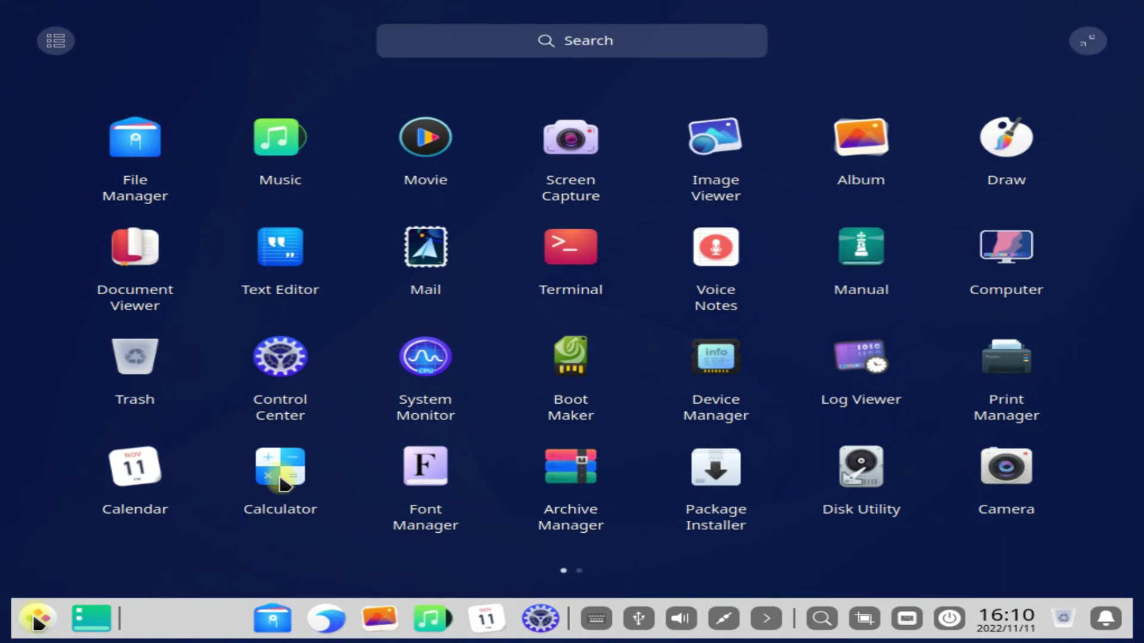
{"action": "scroll", "coordinate": [398, 402], "scroll_direction": "down", "scroll_amount": 1}
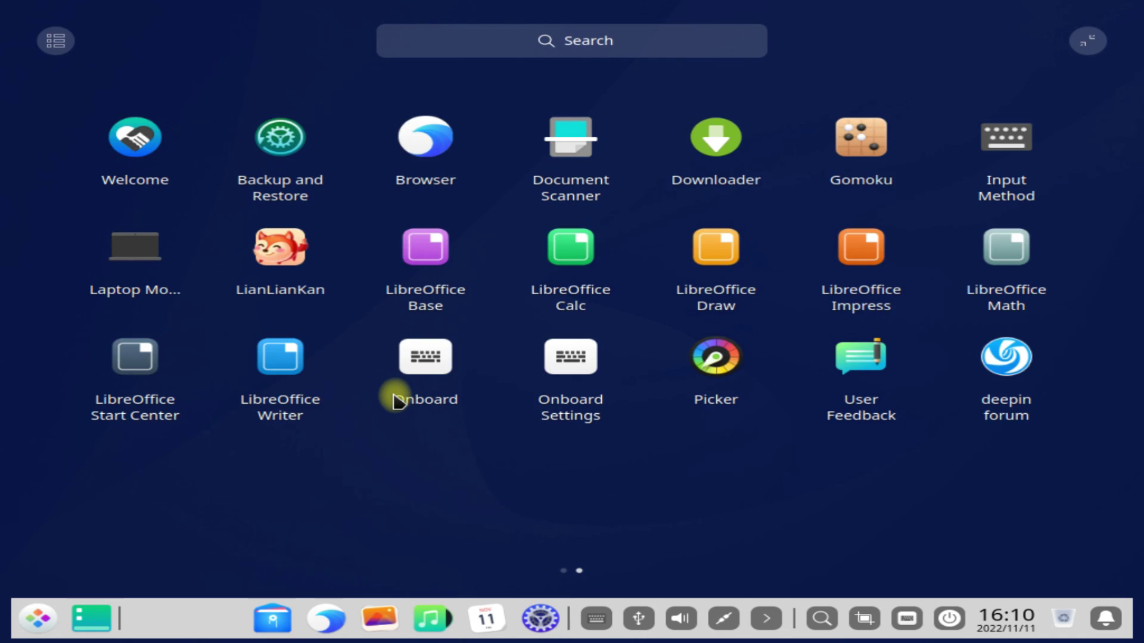
{"action": "scroll", "coordinate": [398, 403], "scroll_direction": "up", "scroll_amount": 1}
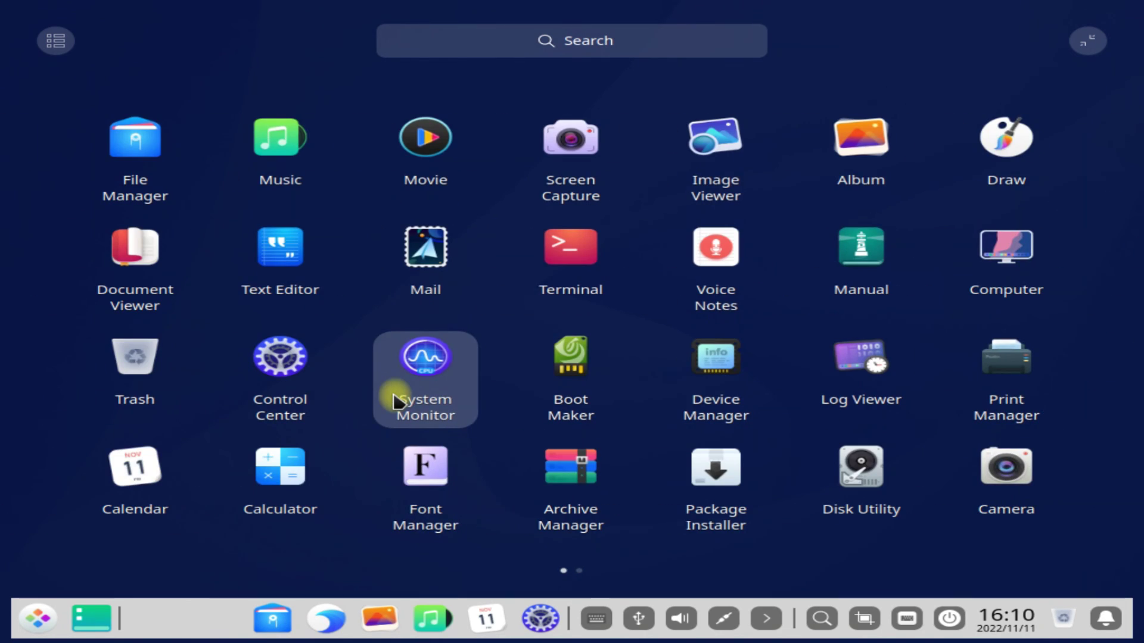
{"action": "left_click", "coordinate": [35, 618]}
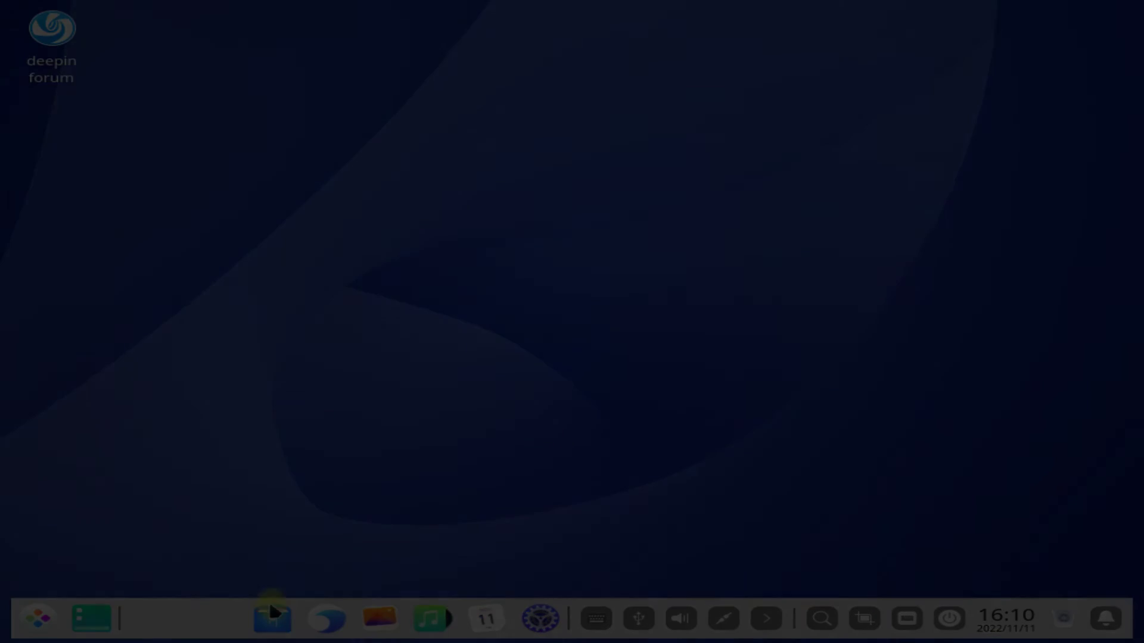